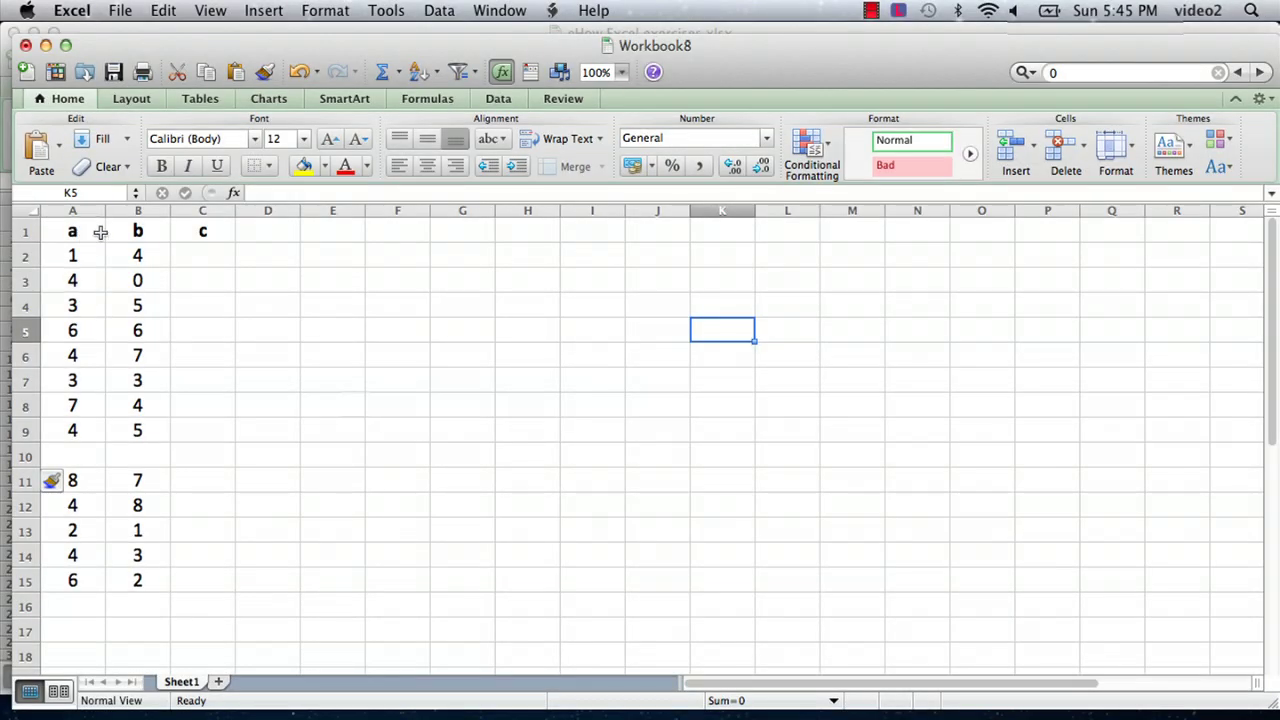
- Enter the formula =A2*5+B2^2 in C2, giving 21
click(200, 255)
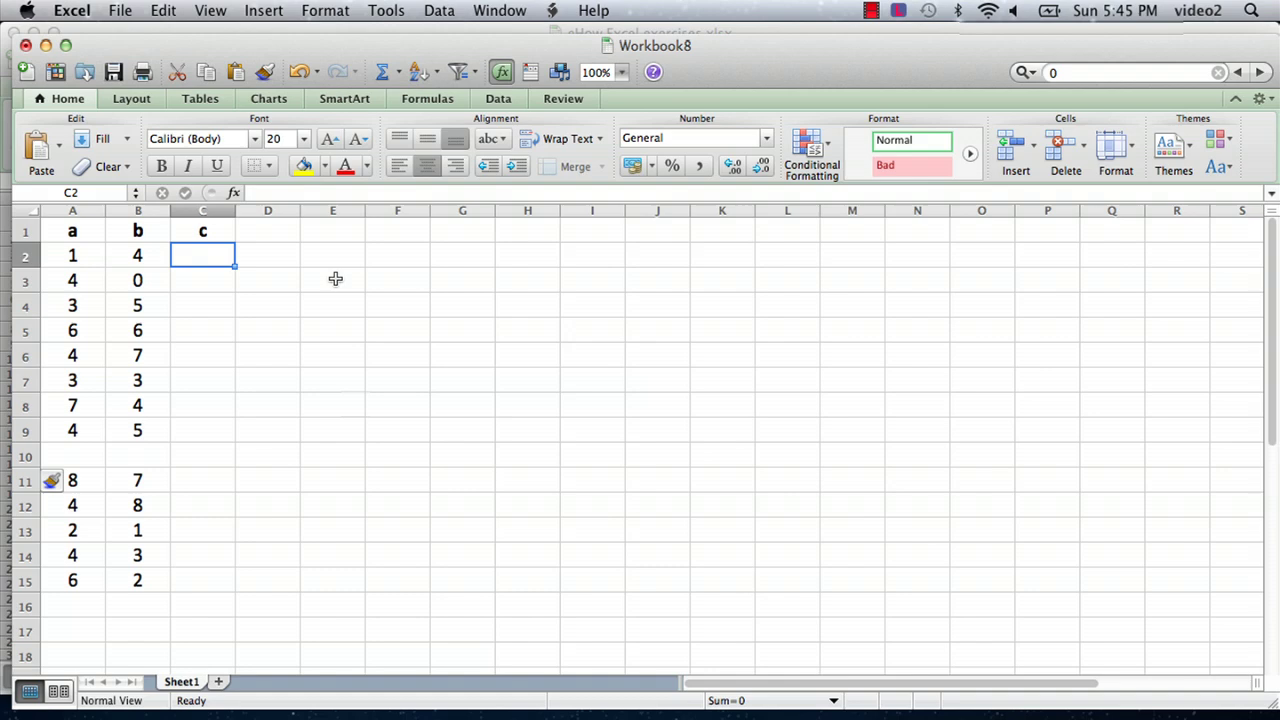
text(=)
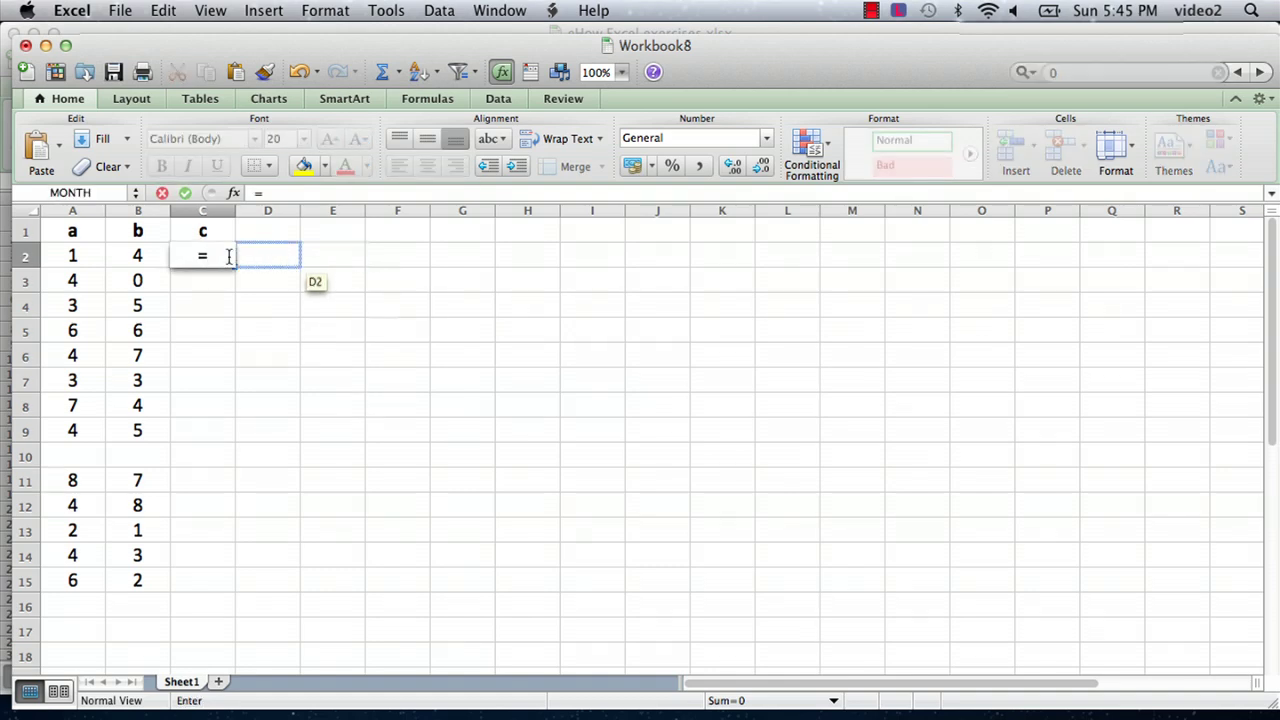
click(70, 260)
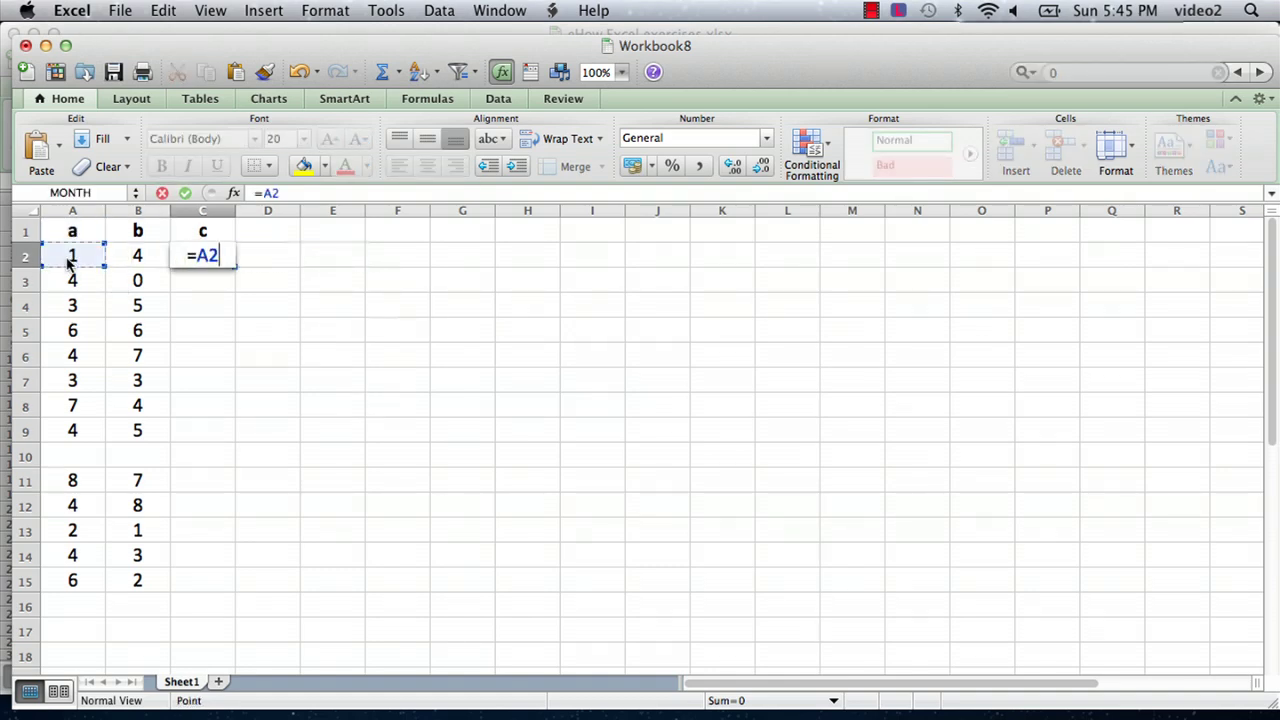
text(*5)
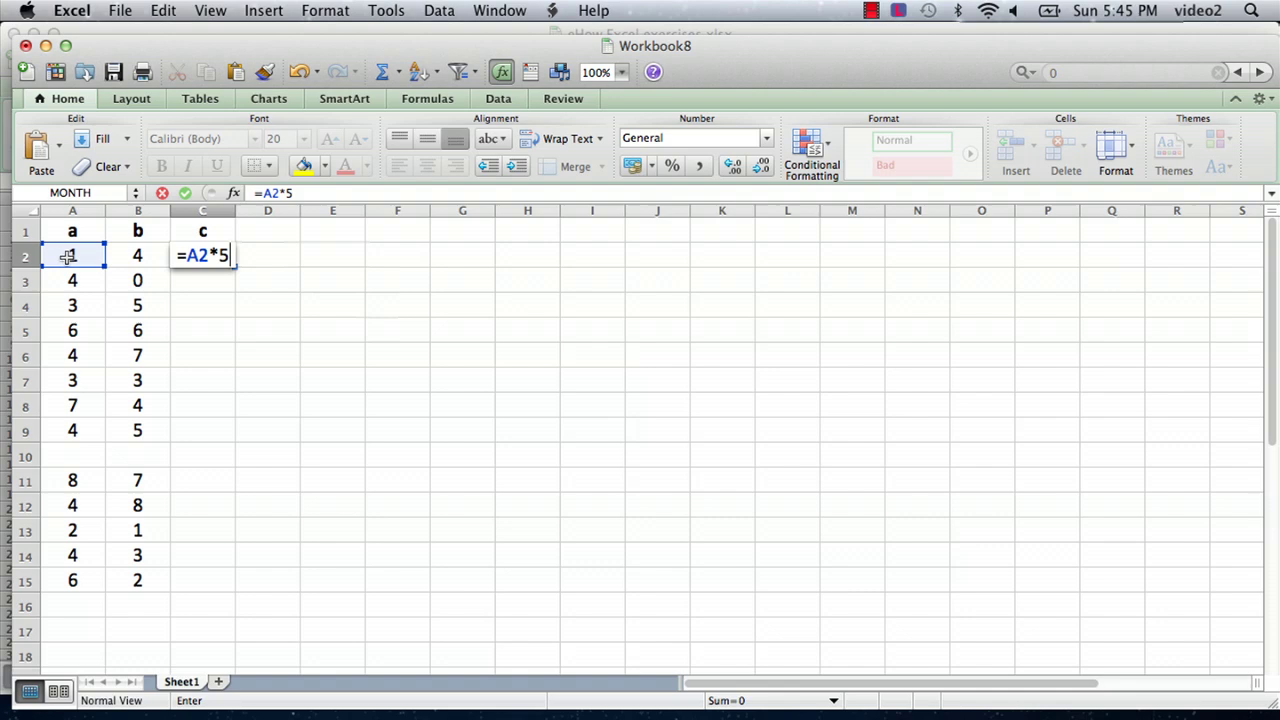
text(+)
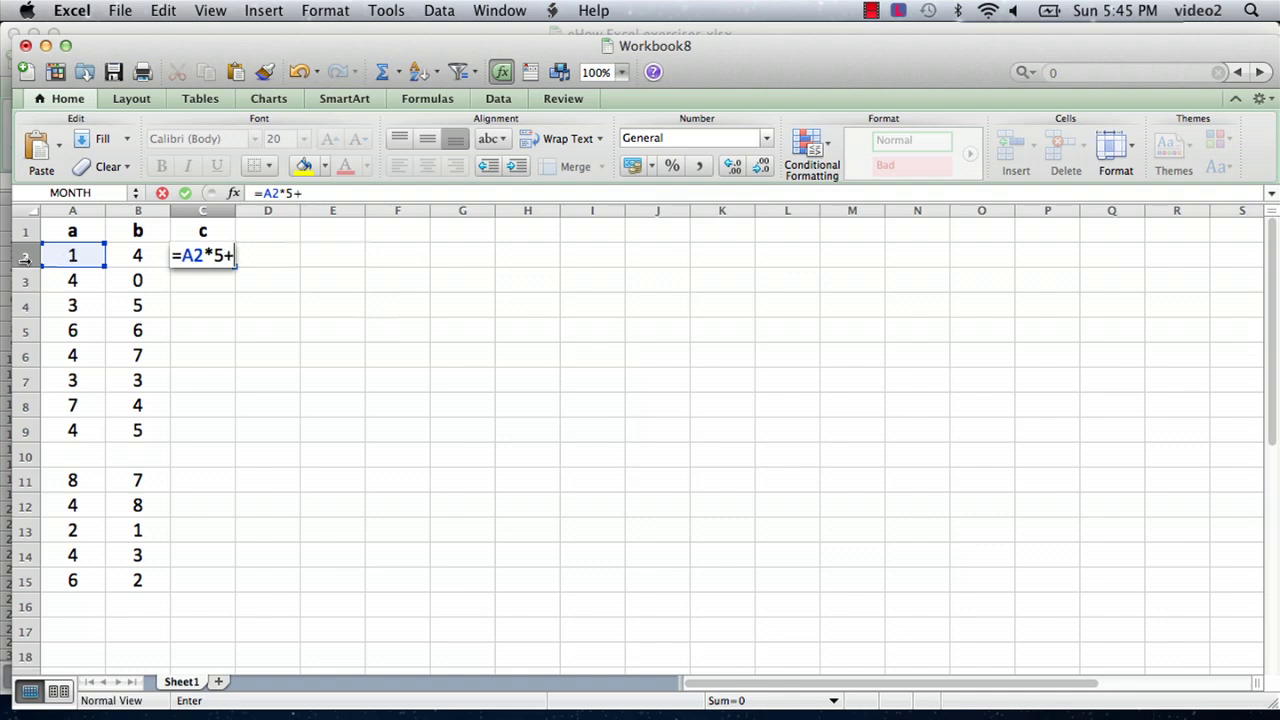
click(138, 255)
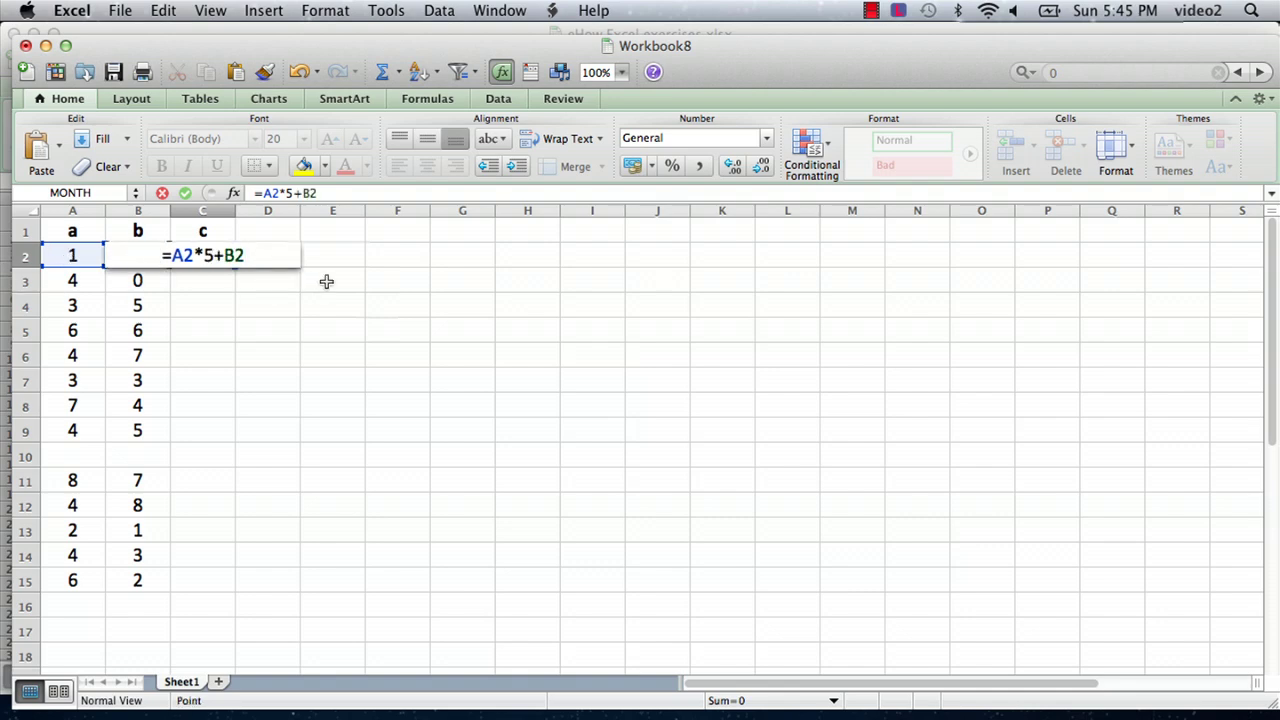
text(^2)
key(Return)
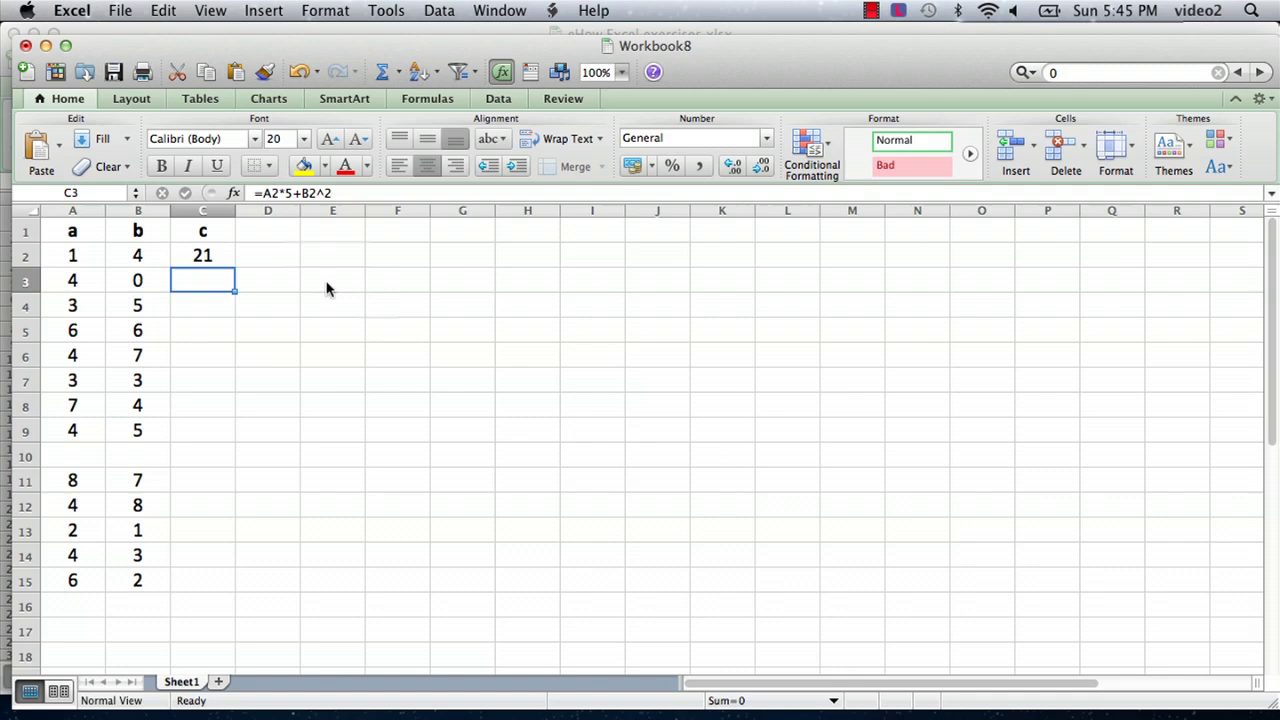
click(213, 254)
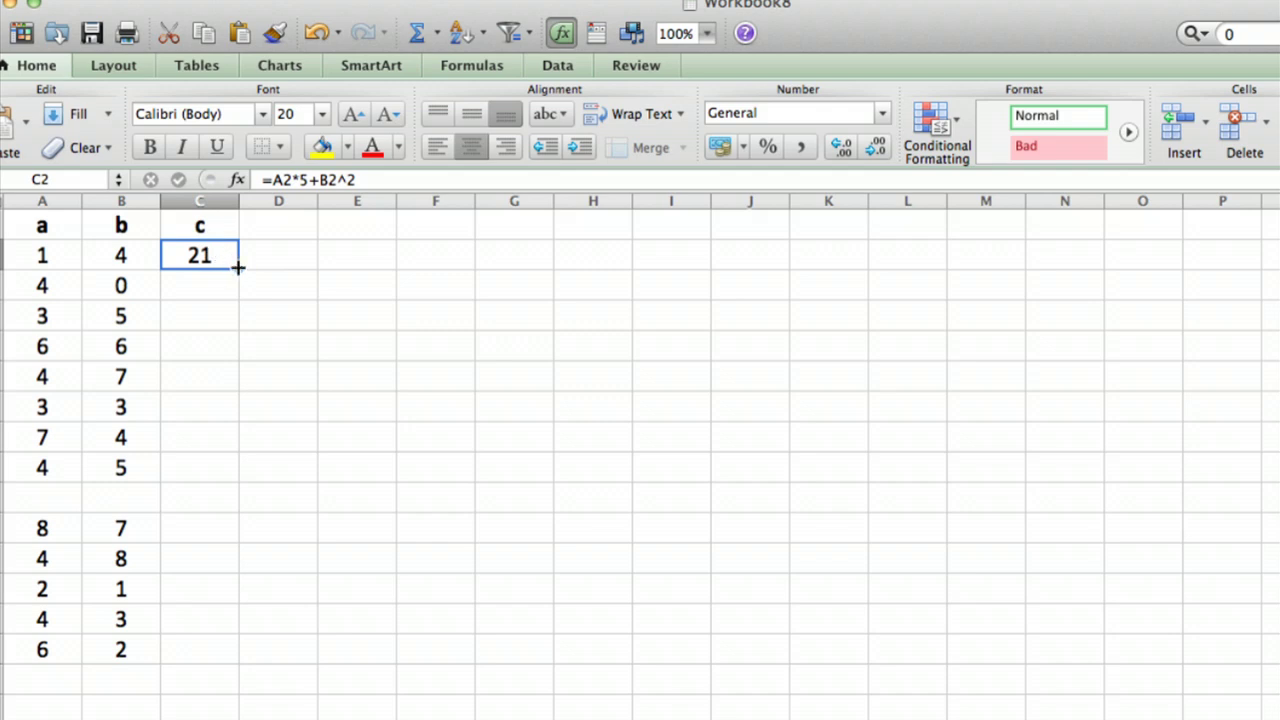
- Auto-fill the C2 formula down to C9, then reselect C2
double_click(238, 267)
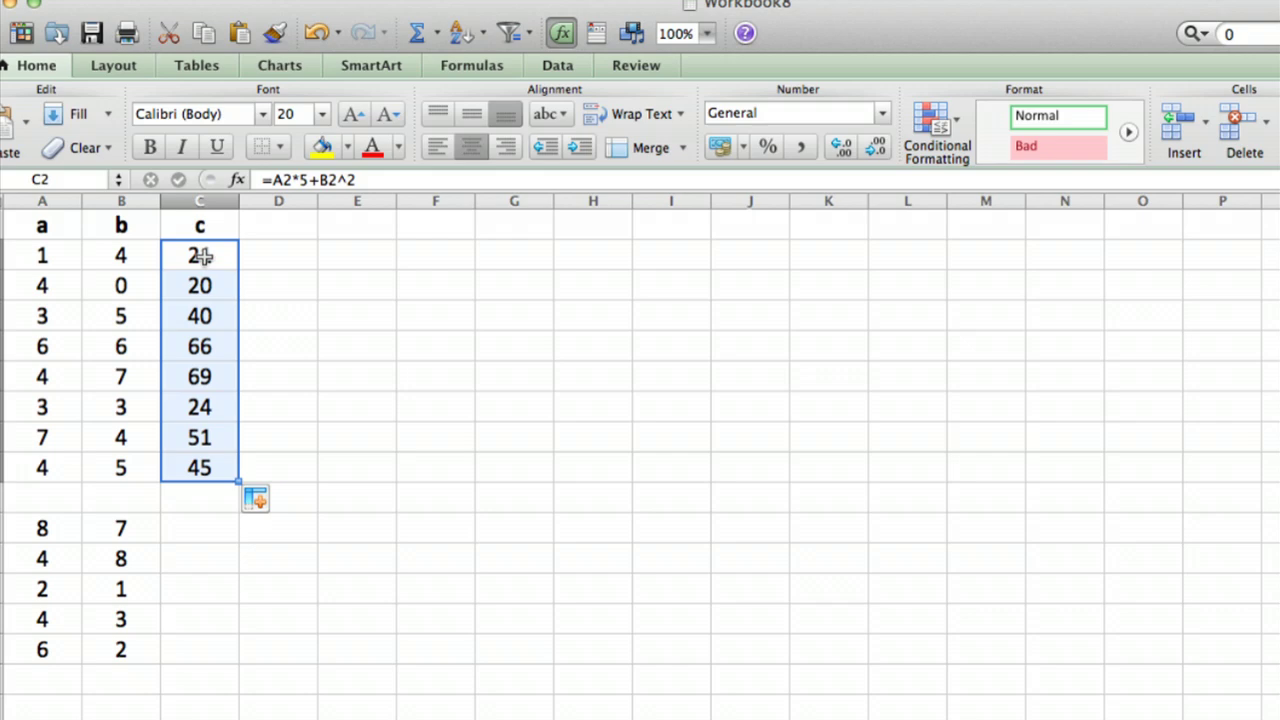
click(200, 257)
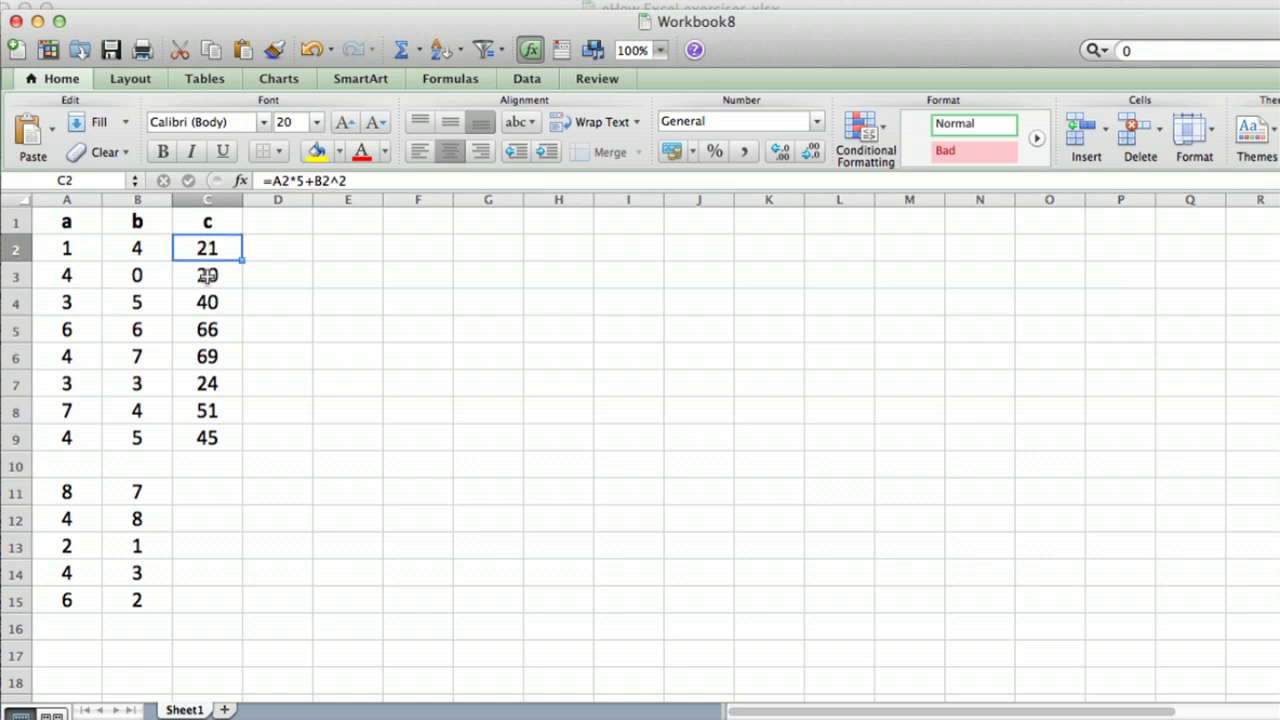
click(207, 275)
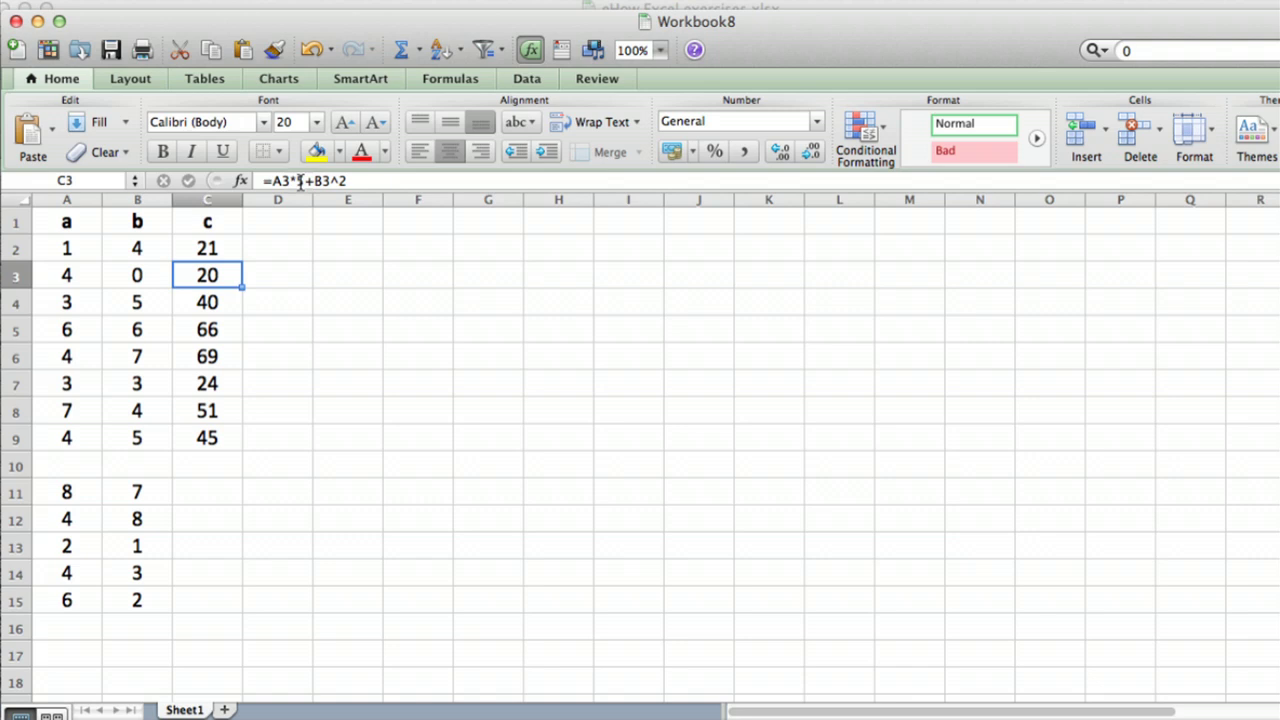
click(215, 301)
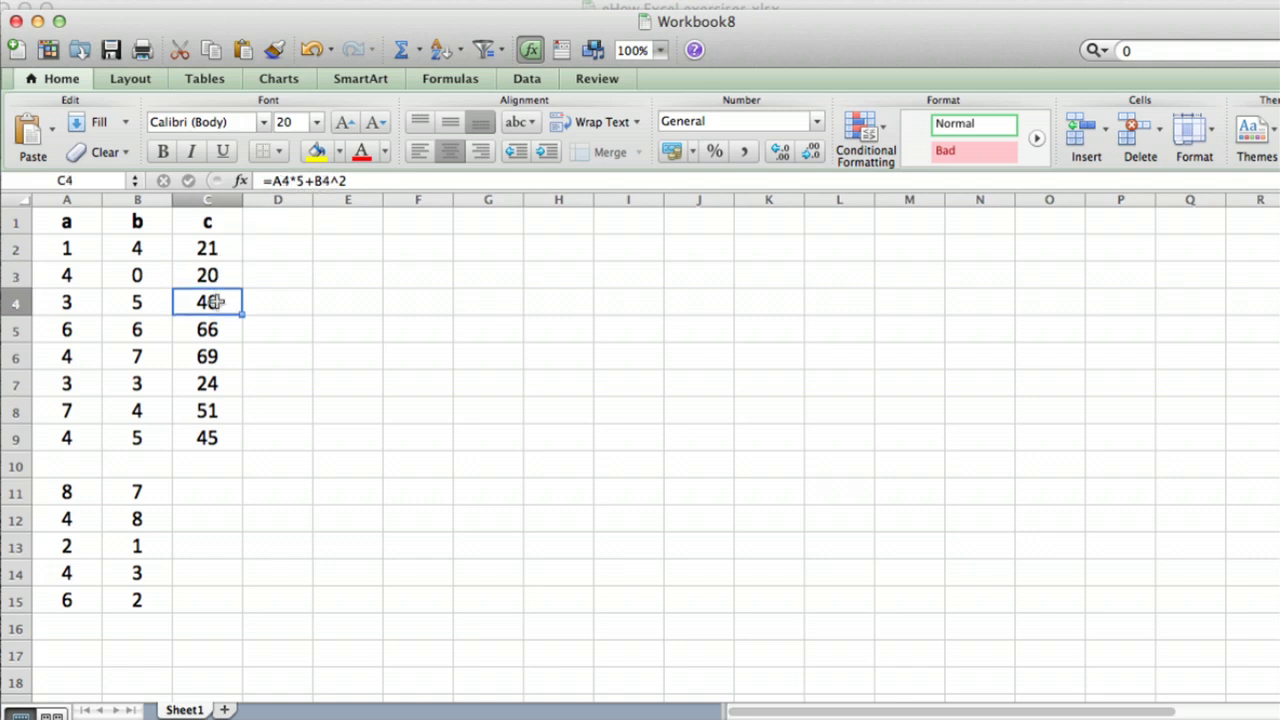
click(209, 331)
click(204, 356)
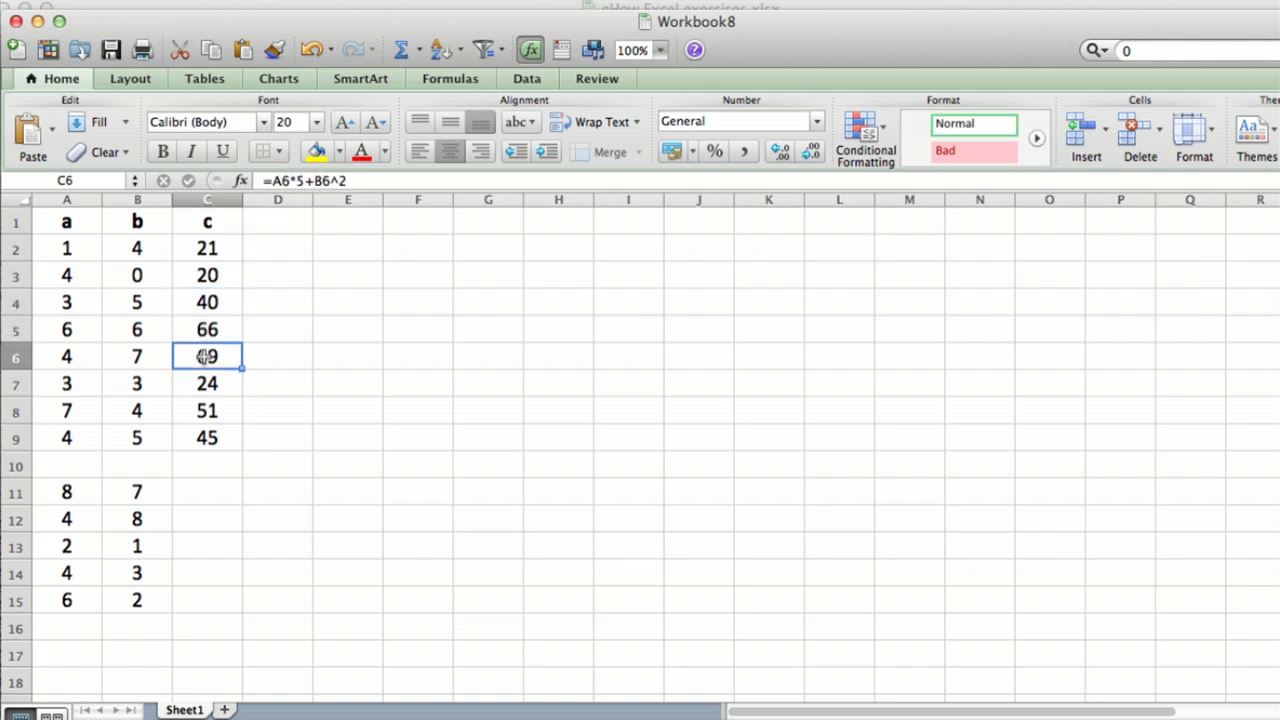
click(198, 383)
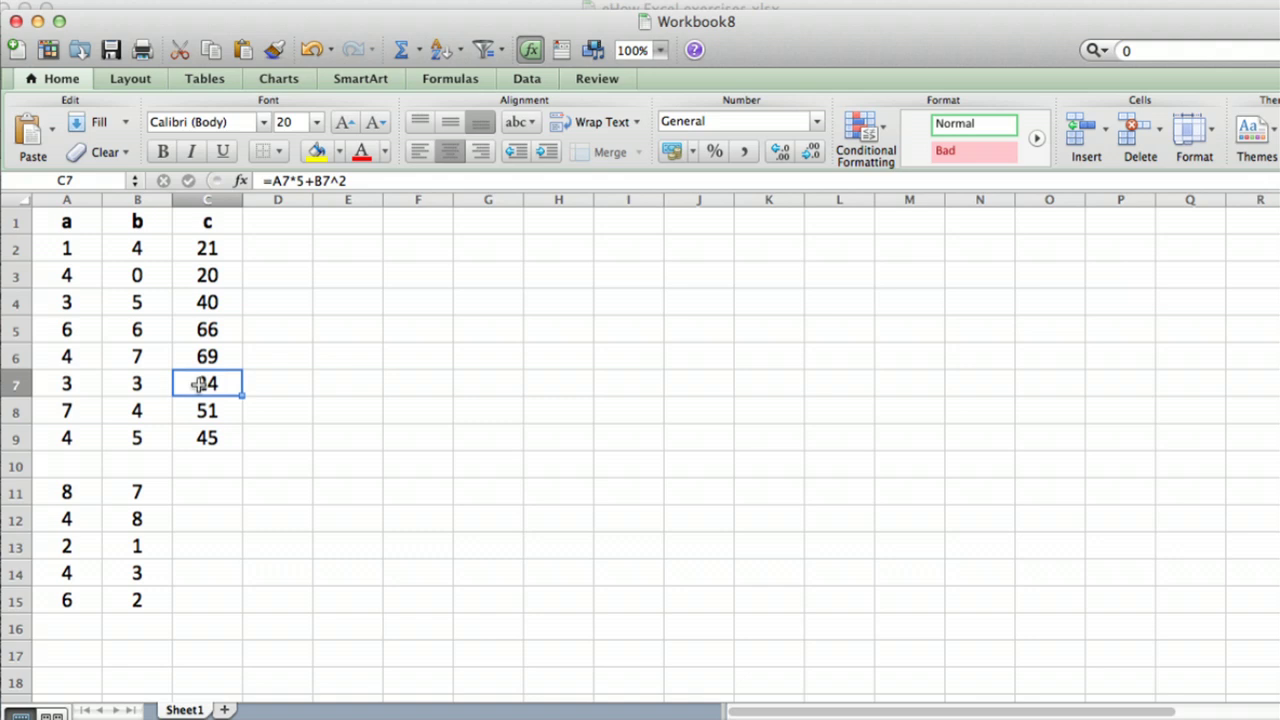
click(222, 404)
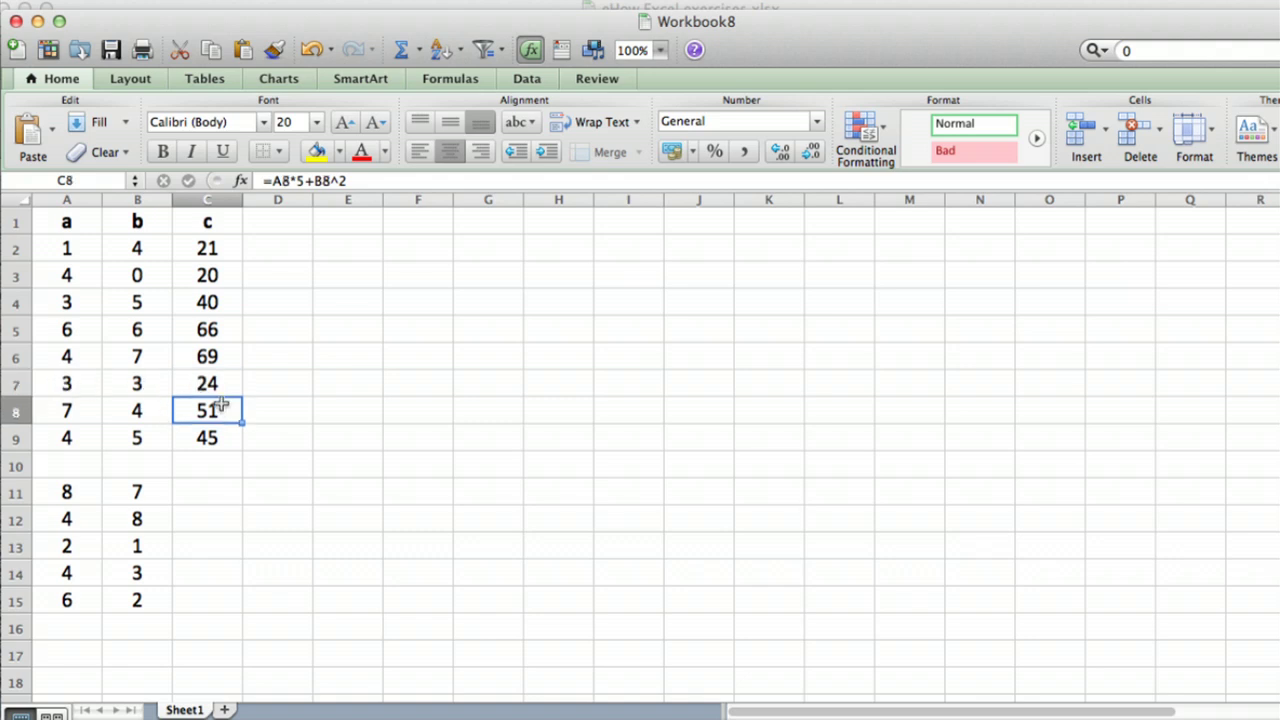
click(214, 438)
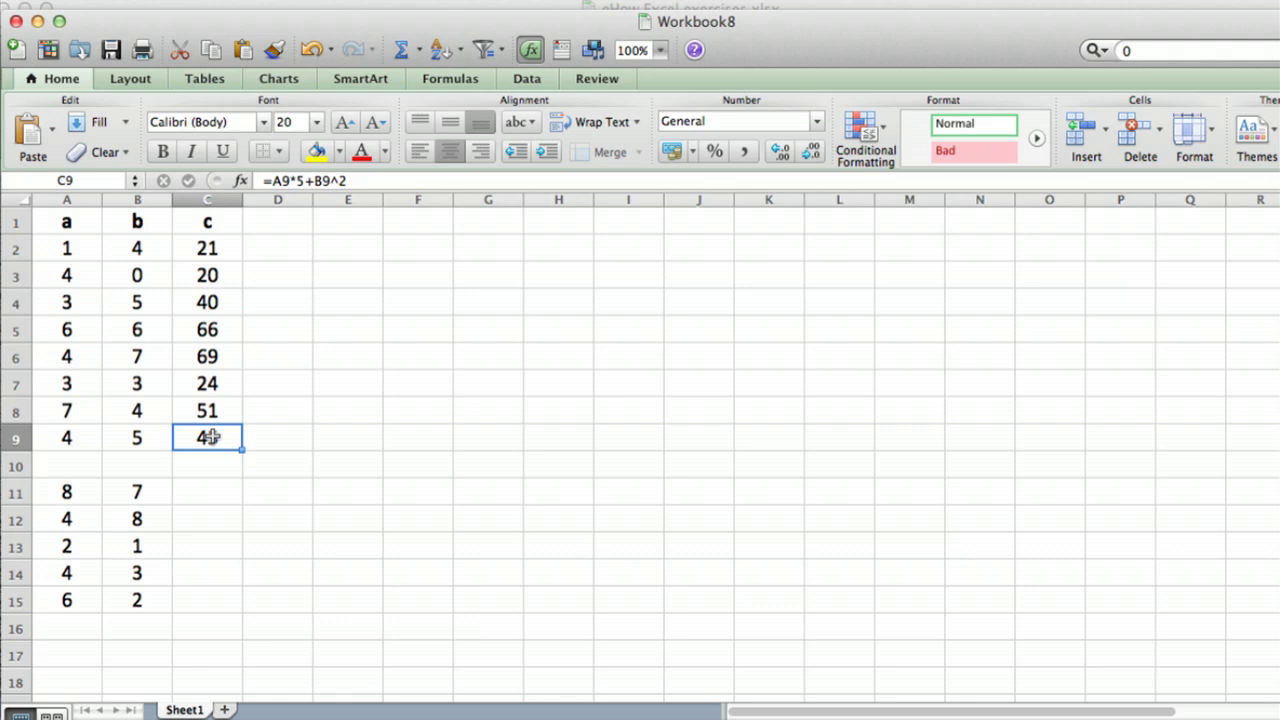
mouse_move(211, 437)
mouse_down()
mouse_move(211, 480)
mouse_move(214, 446)
mouse_move(212, 465)
mouse_up()
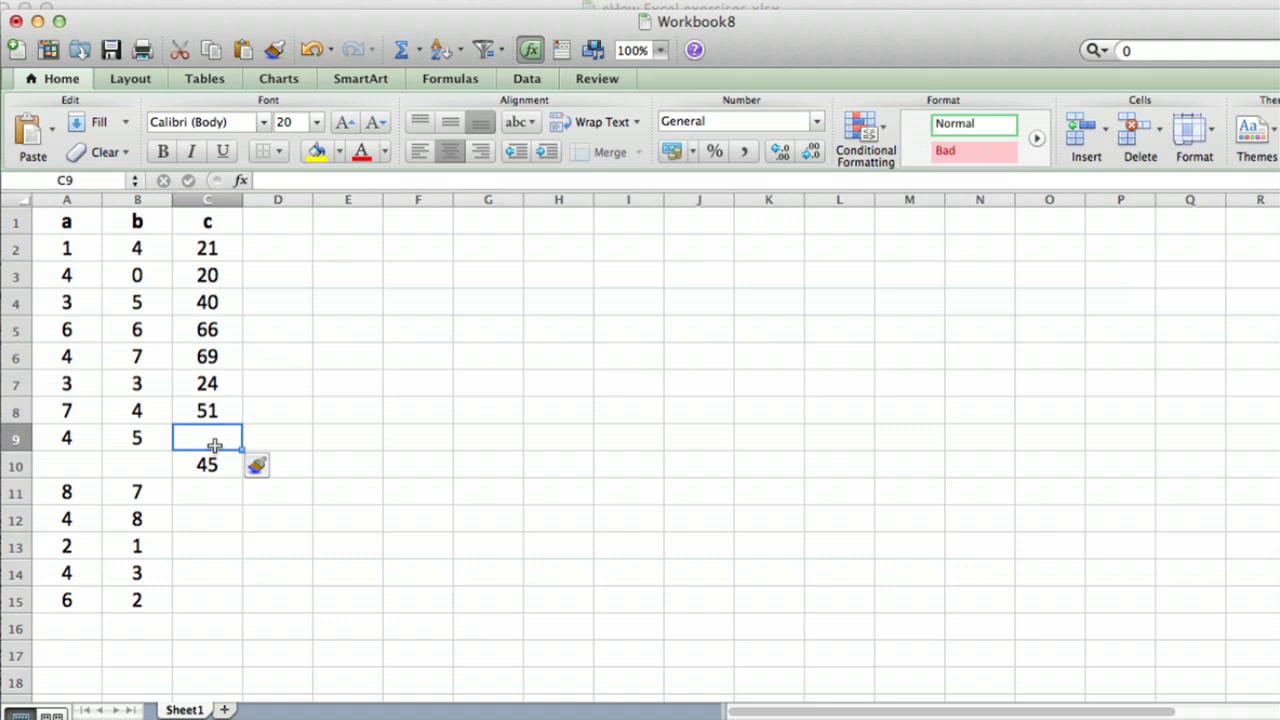
click(312, 50)
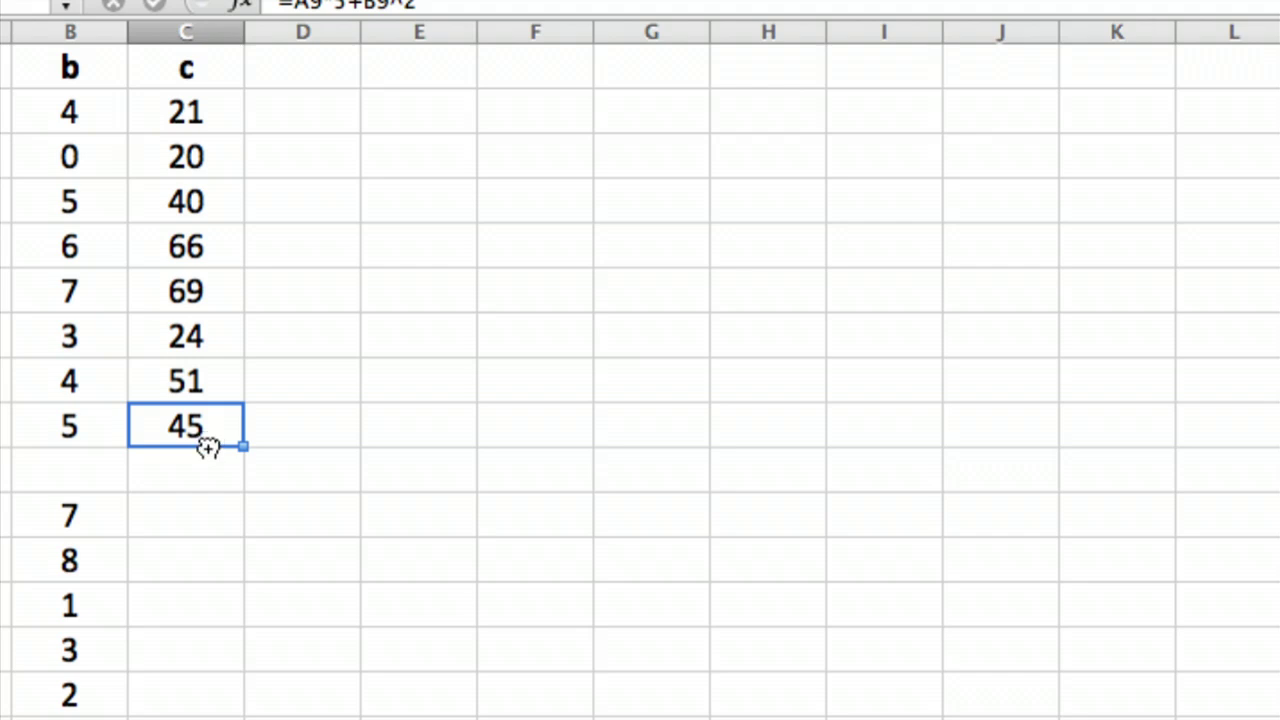
- Drag the formula from C9 down to C11, leaving C10 empty so C11 shows 89
drag(207, 447, 202, 508)
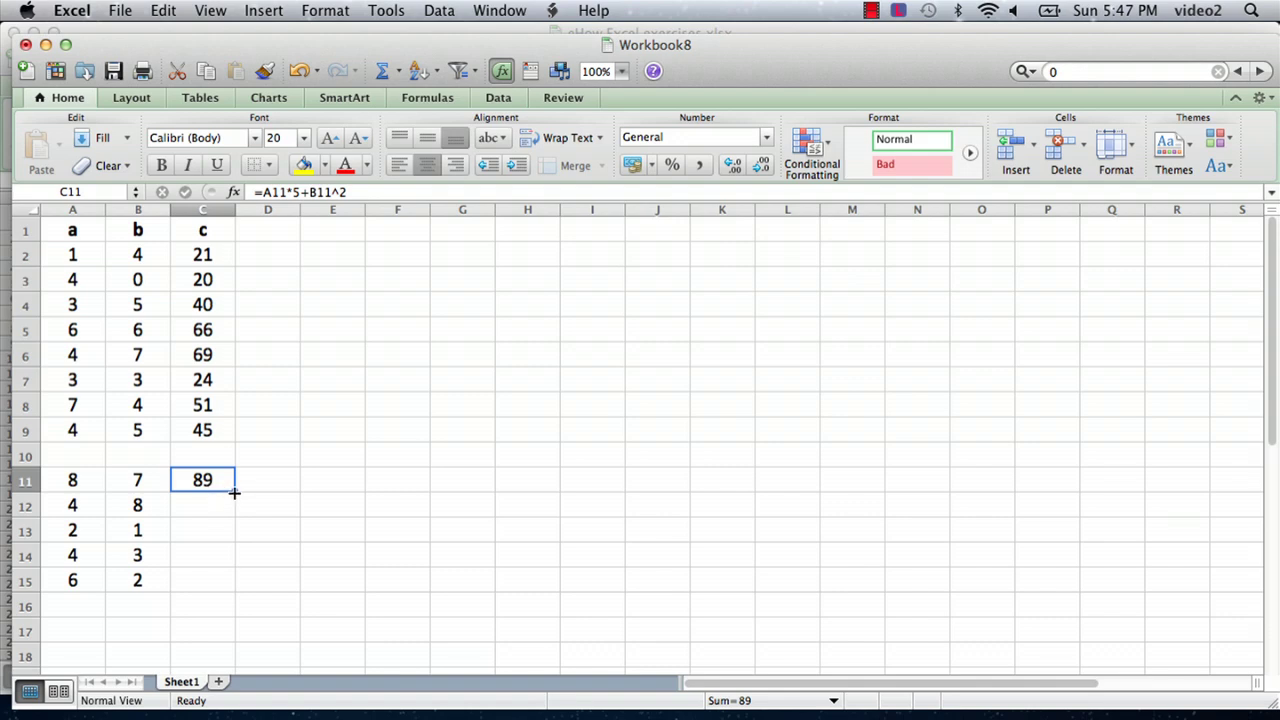
- Auto-fill the C11 formula down to C15, giving 84, 11, 29 and 34
double_click(234, 492)
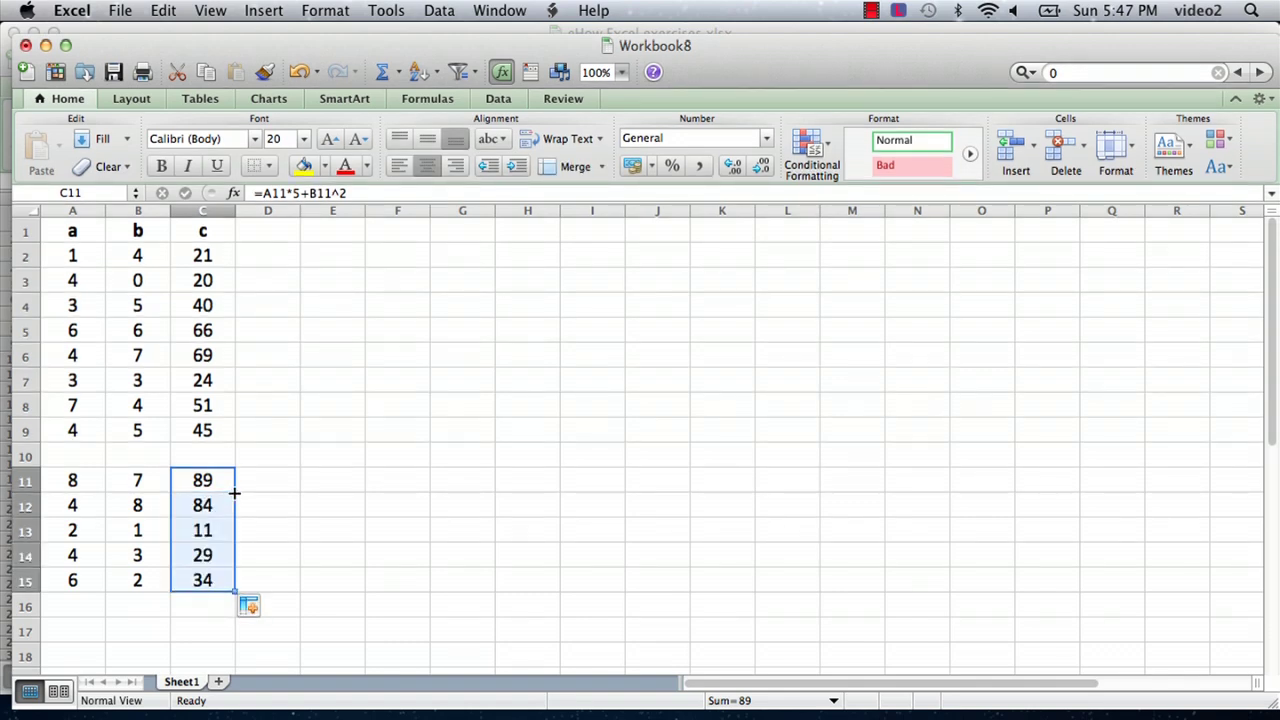